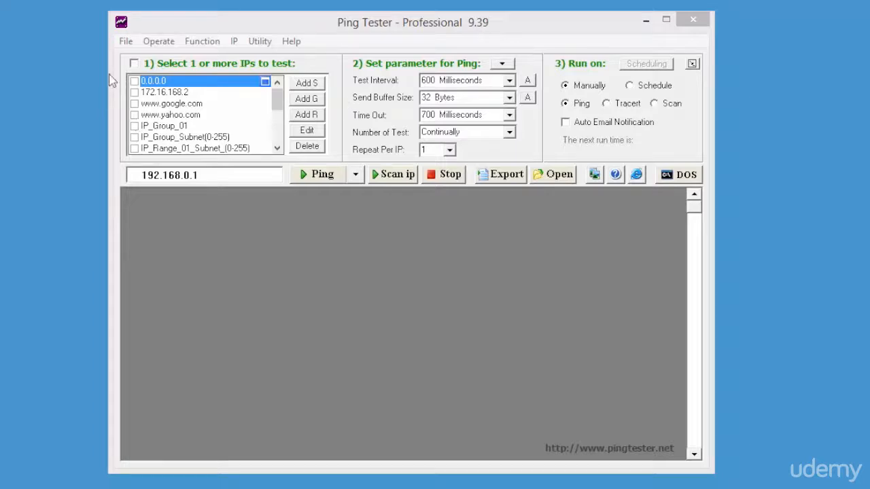
{"action": "left_click", "coordinate": [134, 64]}
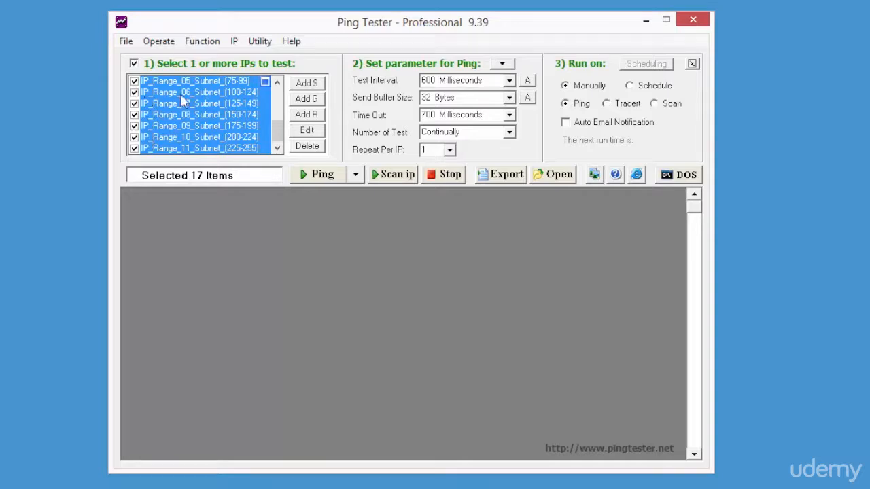
{"action": "left_click", "coordinate": [135, 64]}
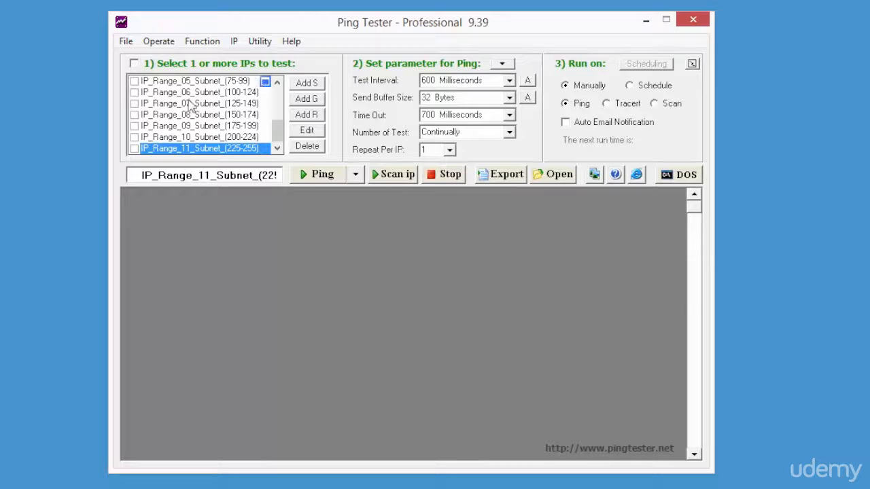
{"action": "left_click", "coordinate": [278, 95]}
{"action": "left_click", "coordinate": [278, 95]}
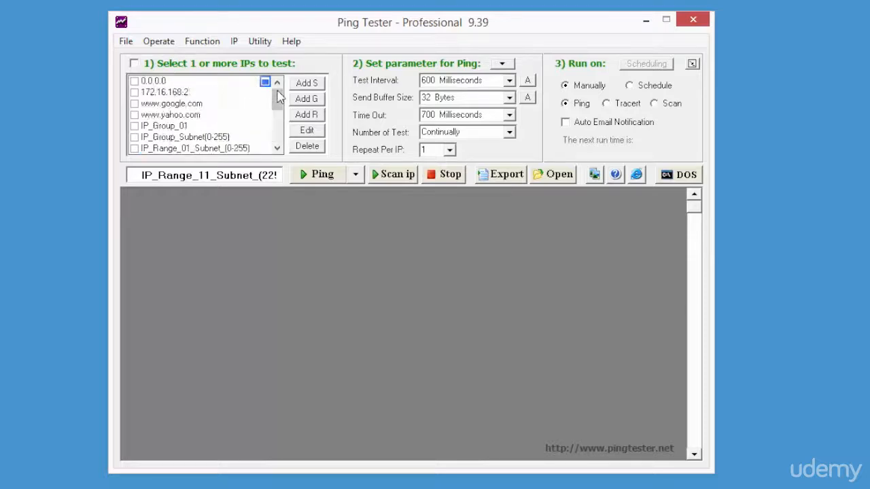
Run a ping test on only 172.16.168.2 from the IP list and stop it after some replies
{"action": "left_click", "coordinate": [135, 93]}
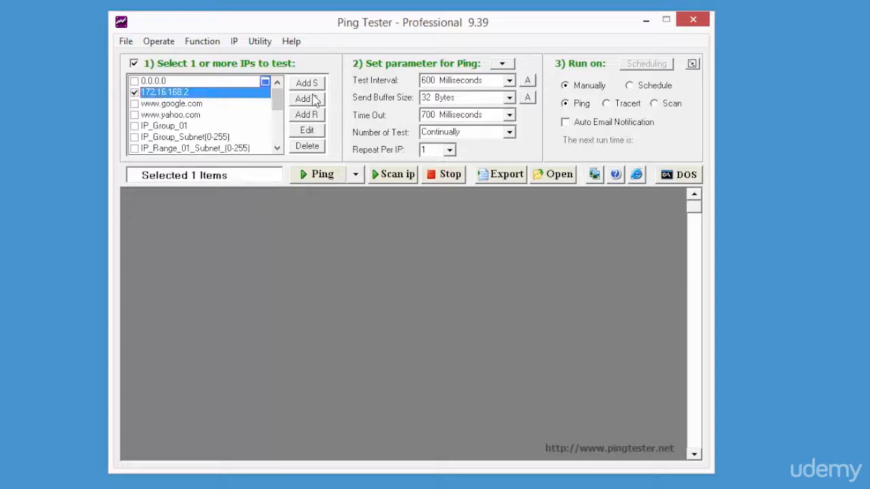
{"action": "left_click", "coordinate": [319, 175]}
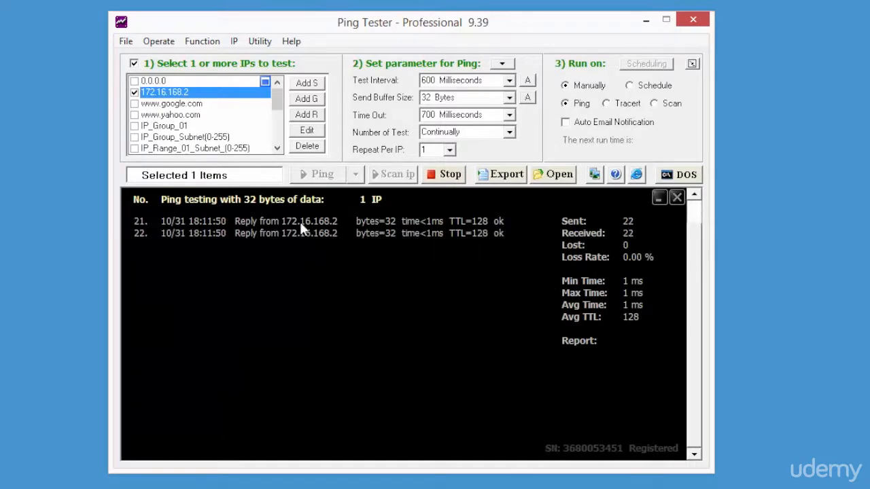
{"action": "left_click", "coordinate": [444, 178]}
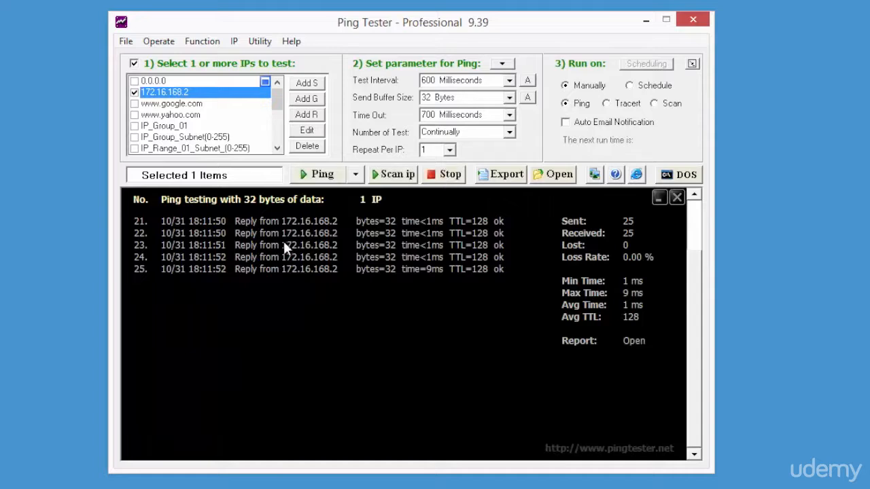
Ping the single IP address 192.168.0.12 as a new entry titled "test", and stop the test after several replies
{"action": "left_click", "coordinate": [305, 86]}
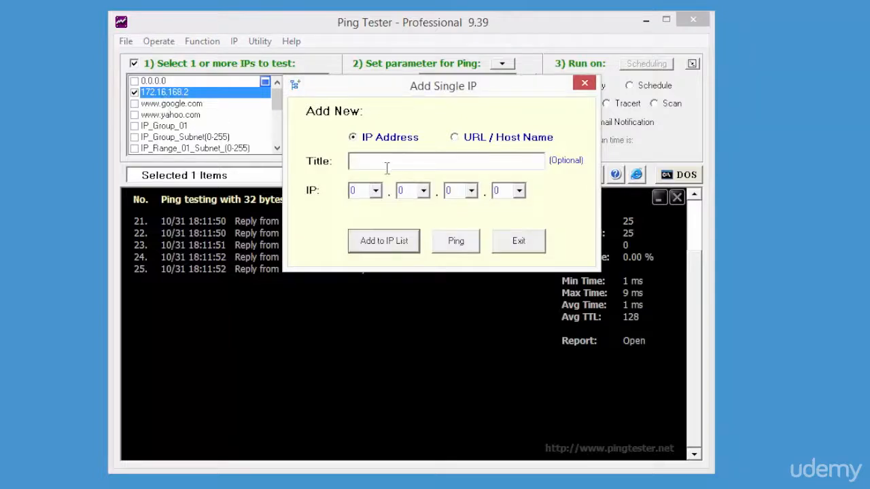
{"action": "left_click", "coordinate": [459, 141]}
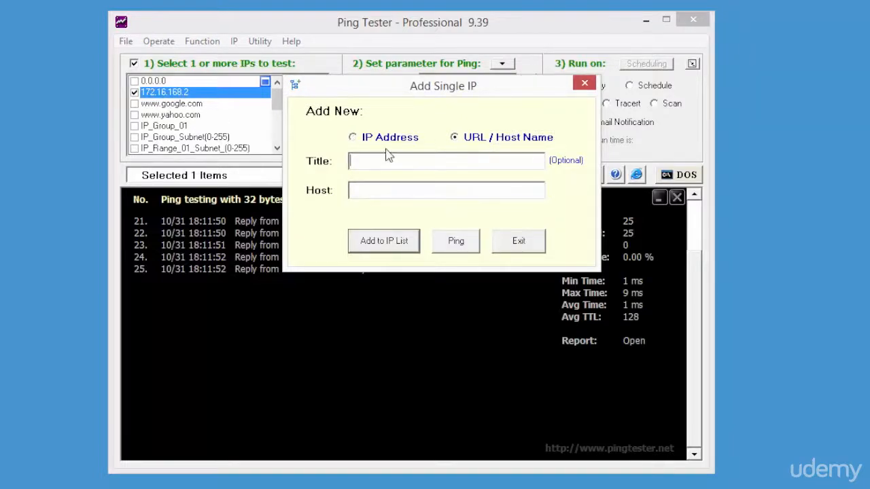
{"action": "left_click", "coordinate": [353, 137]}
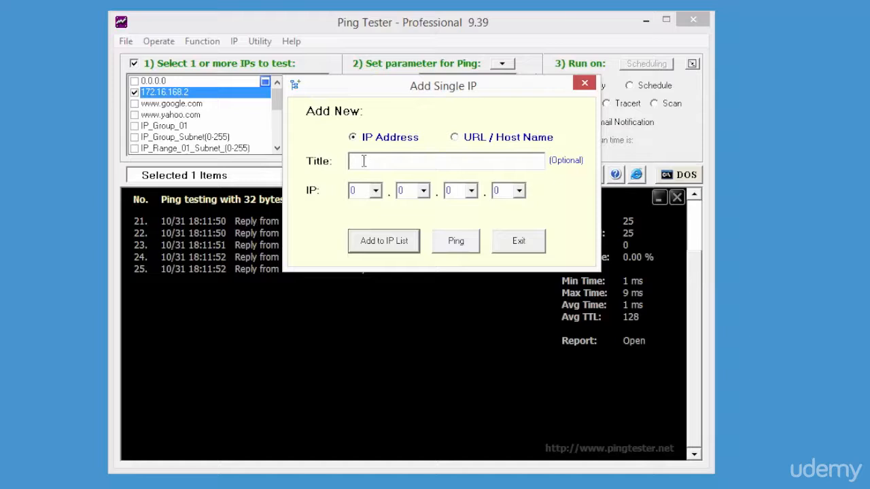
{"action": "left_click", "coordinate": [363, 160]}
{"action": "type", "text": "test"}
{"action": "left_click", "coordinate": [365, 192]}
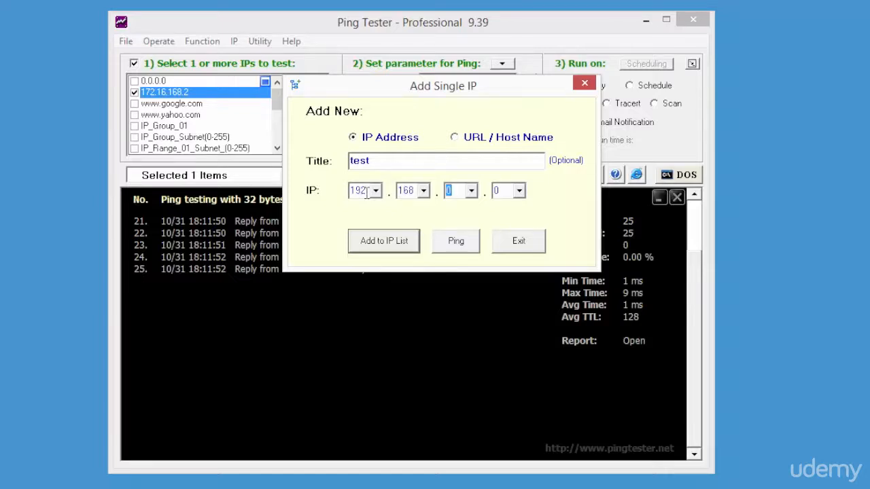
{"action": "type", "text": "0.12"}
{"action": "left_click", "coordinate": [444, 251]}
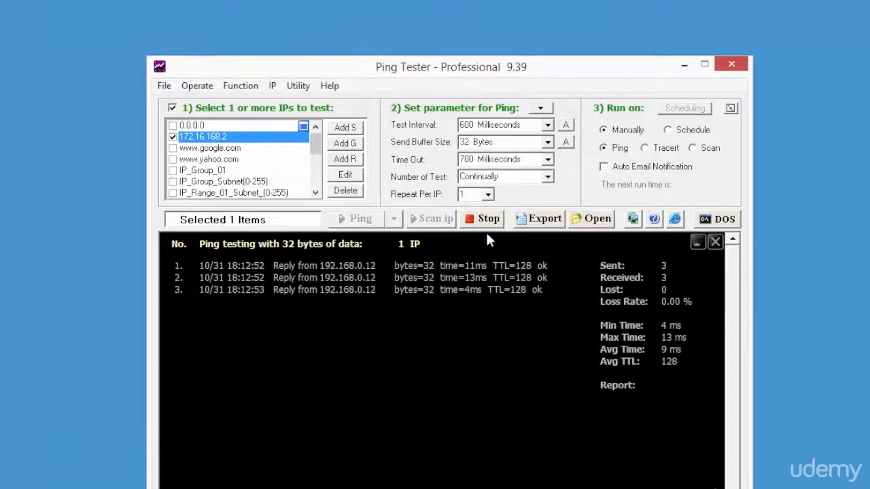
{"action": "left_click", "coordinate": [484, 219]}
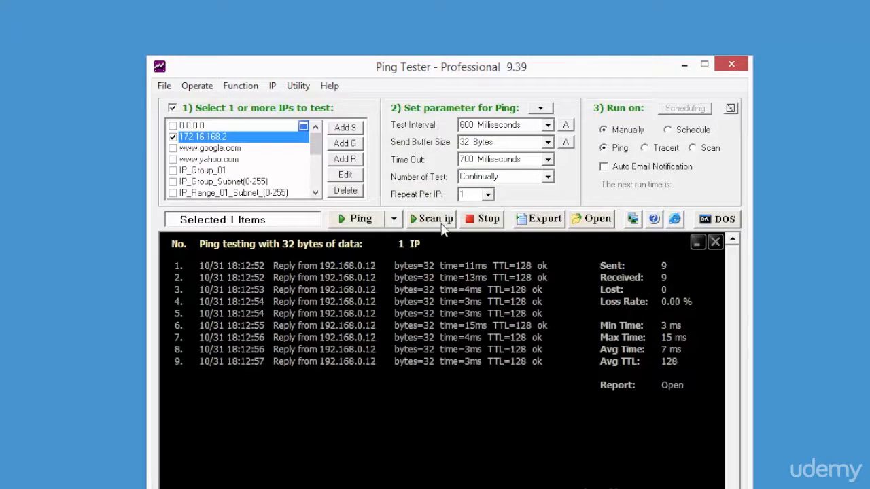
{"action": "left_click", "coordinate": [345, 144]}
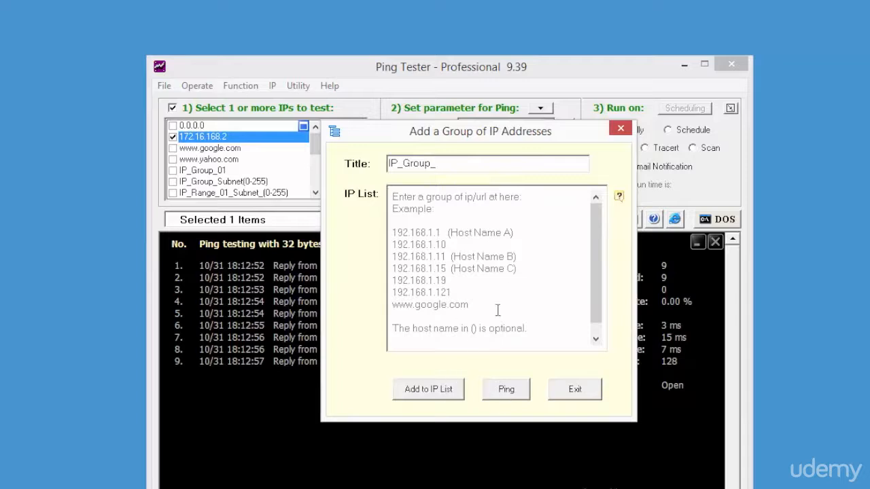
{"action": "left_click", "coordinate": [450, 272]}
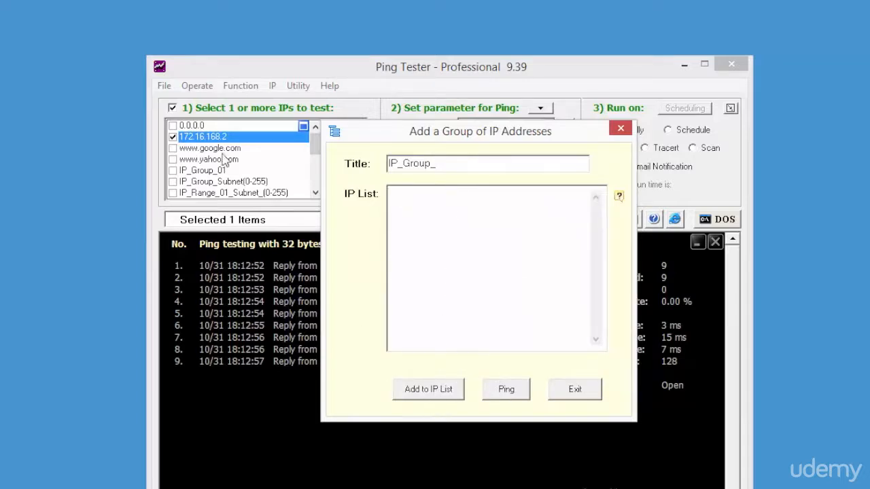
{"action": "left_click", "coordinate": [579, 390]}
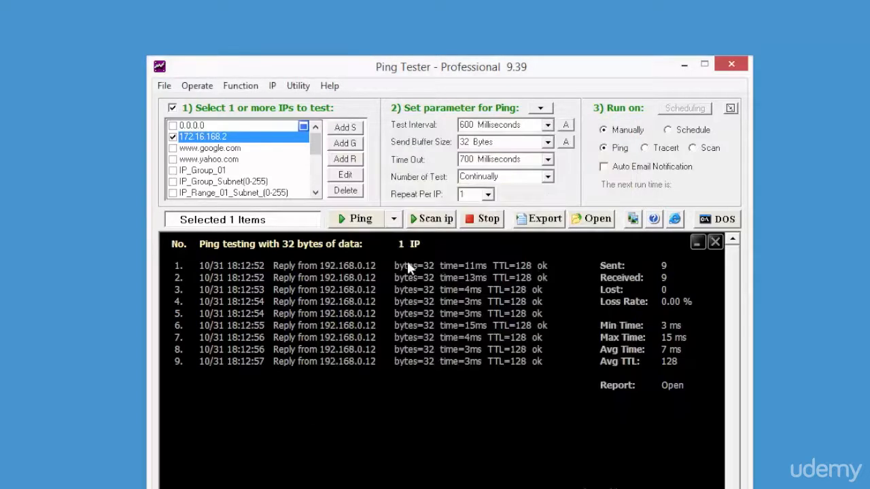
Scan the IP address range from 192.168.0.1 to 192.168.0.254
{"action": "left_click", "coordinate": [349, 164]}
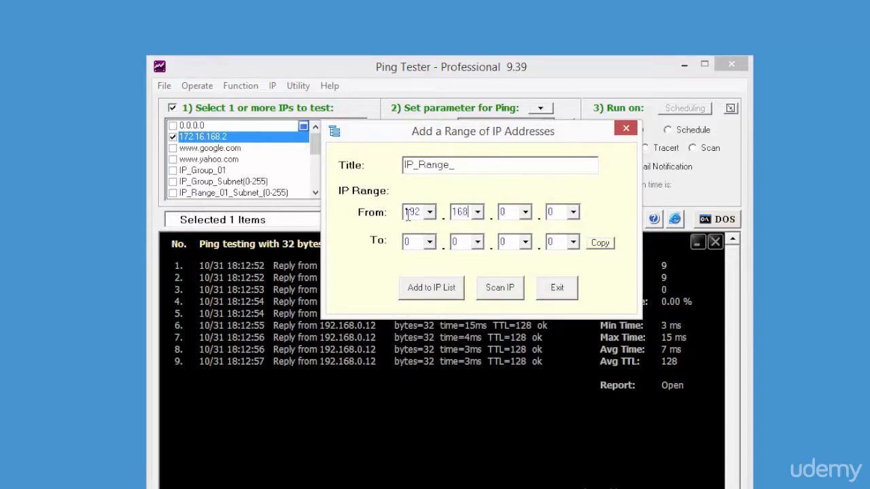
{"action": "key", "text": "Tab"}
{"action": "key", "text": "Tab"}
{"action": "key", "text": "Tab"}
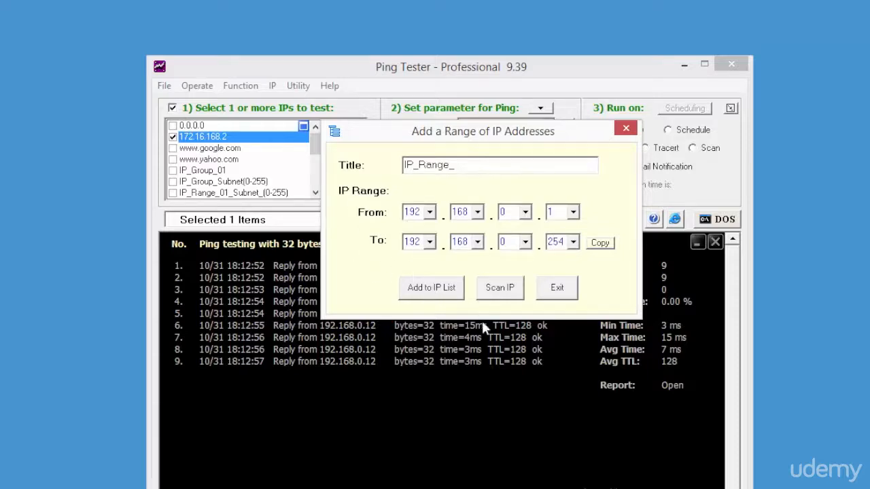
{"action": "left_click", "coordinate": [503, 290]}
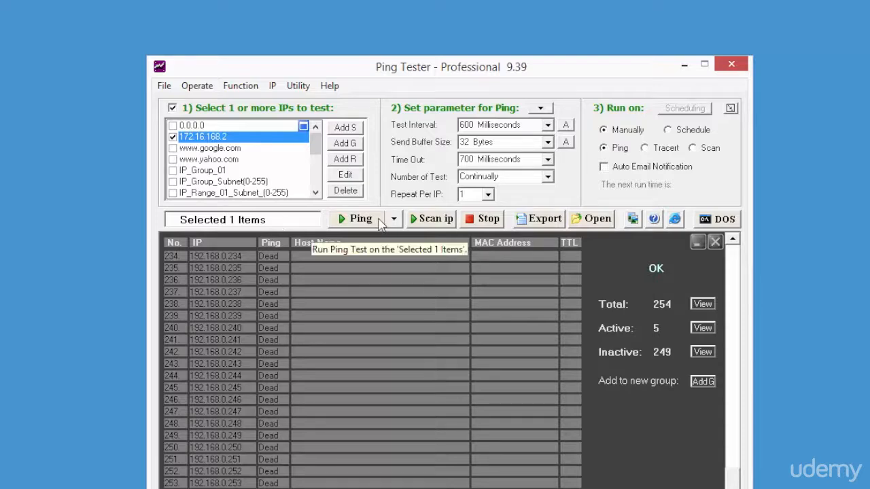
{"action": "left_click", "coordinate": [172, 136]}
{"action": "left_click", "coordinate": [172, 148]}
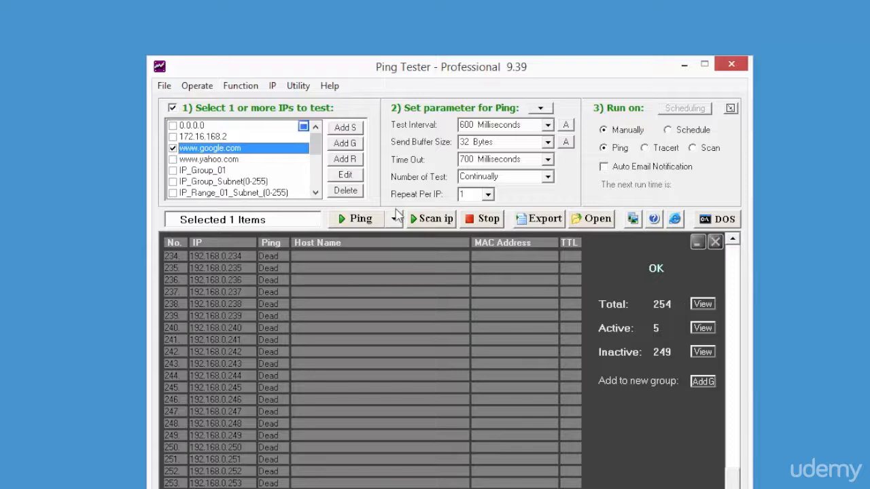
{"action": "left_click", "coordinate": [361, 221]}
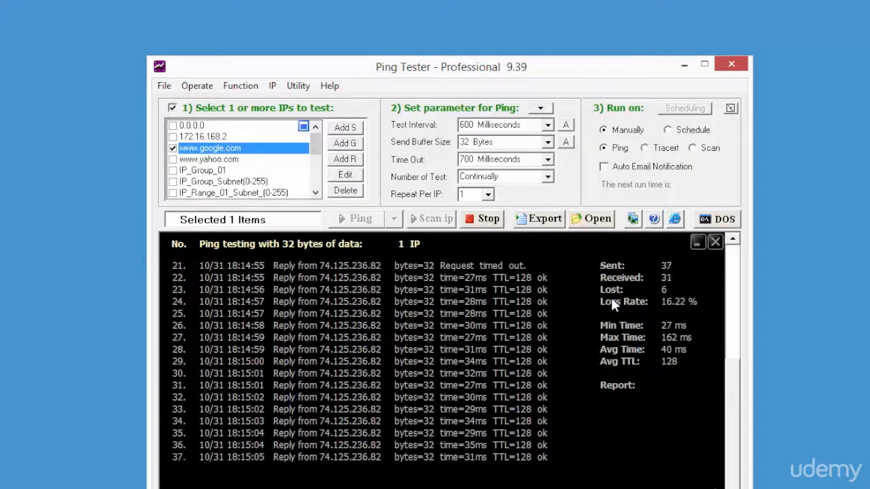
{"action": "left_click", "coordinate": [482, 218]}
{"action": "left_click", "coordinate": [172, 149]}
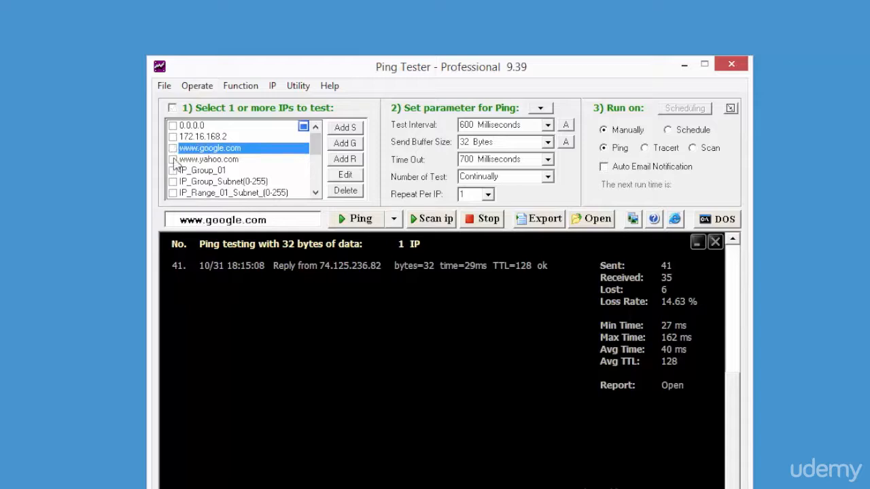
{"action": "left_click", "coordinate": [173, 160]}
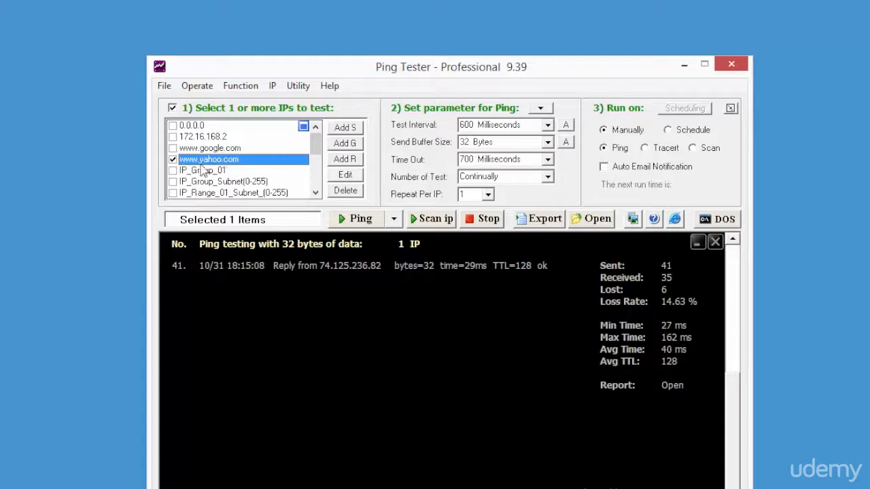
{"action": "left_click", "coordinate": [393, 218]}
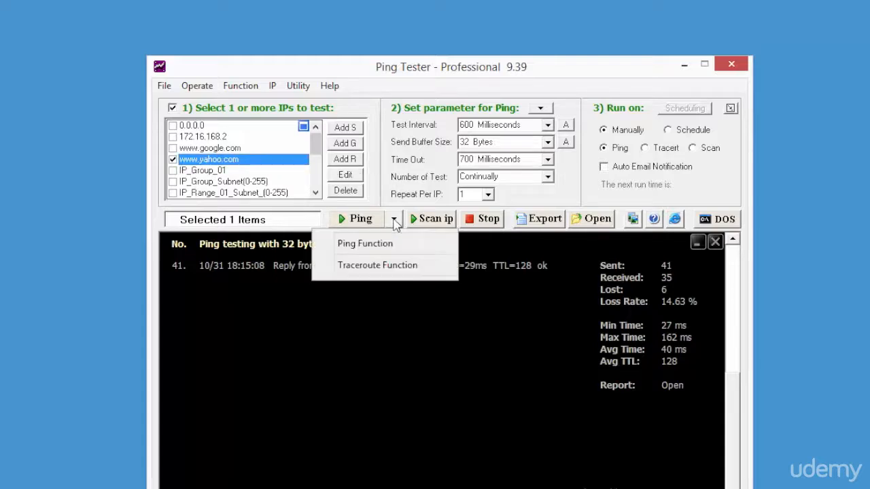
{"action": "left_click", "coordinate": [388, 267]}
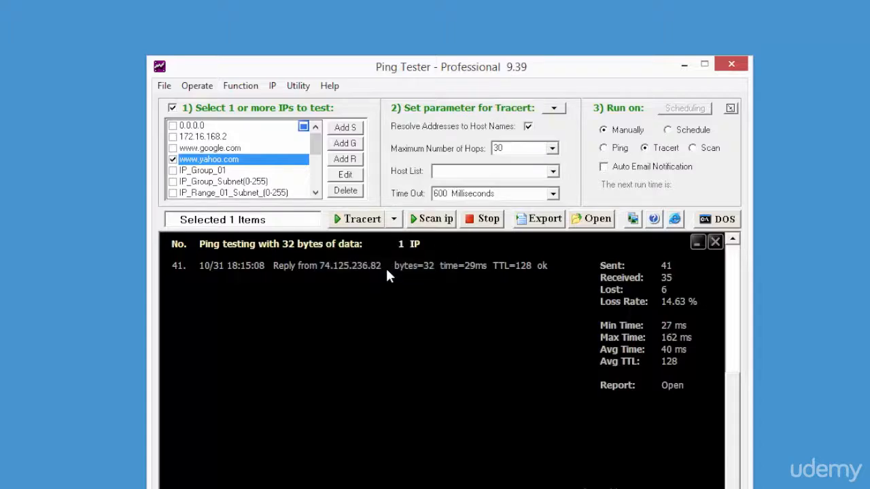
{"action": "left_click", "coordinate": [368, 218]}
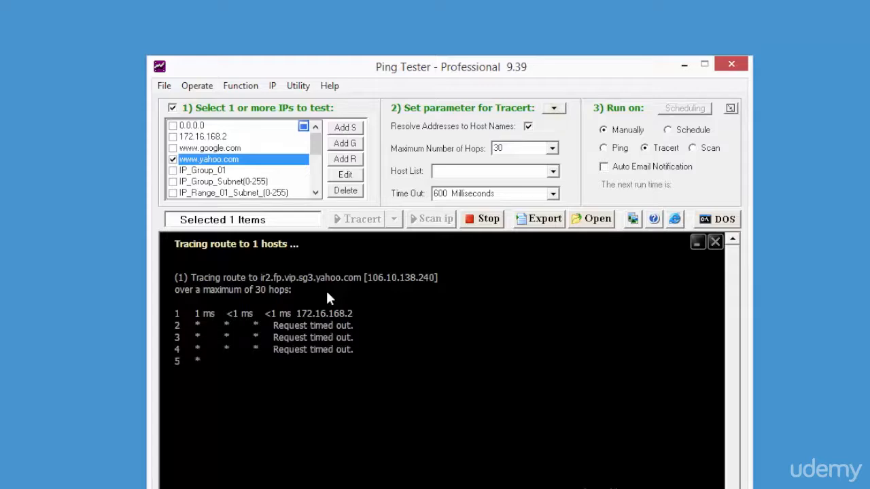
{"action": "left_click", "coordinate": [553, 150]}
{"action": "left_click", "coordinate": [553, 151]}
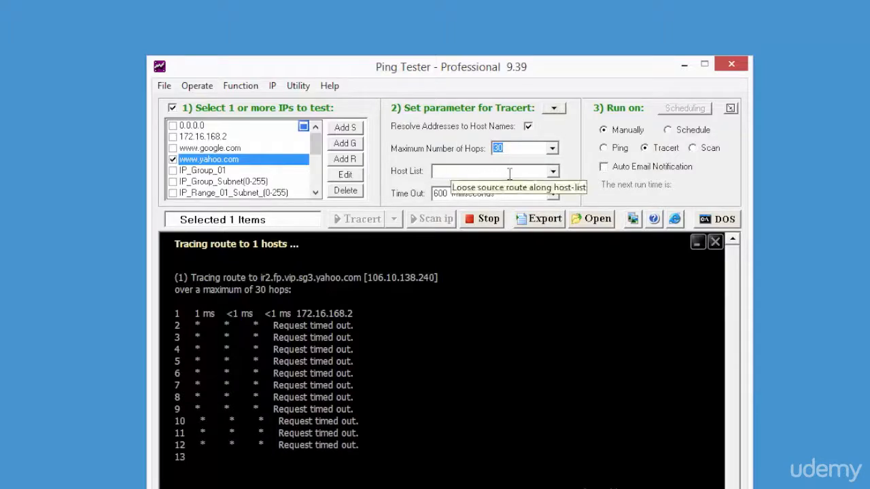
{"action": "left_click", "coordinate": [553, 172]}
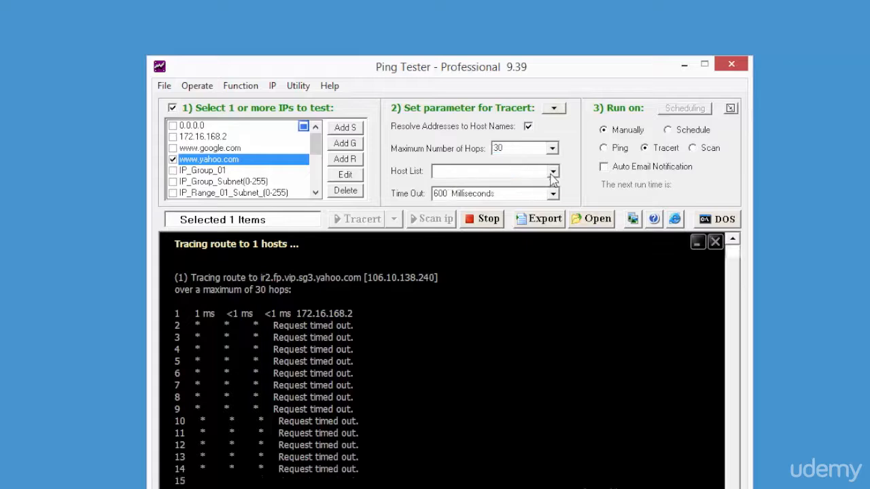
{"action": "left_click", "coordinate": [568, 182]}
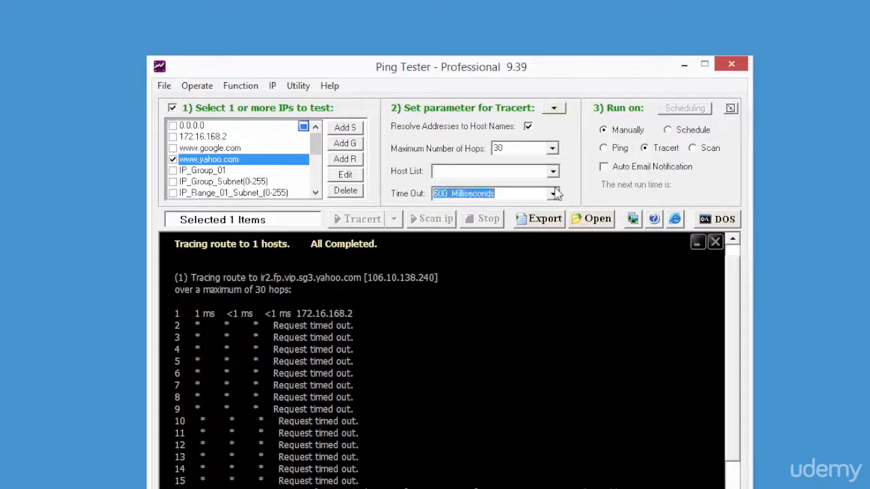